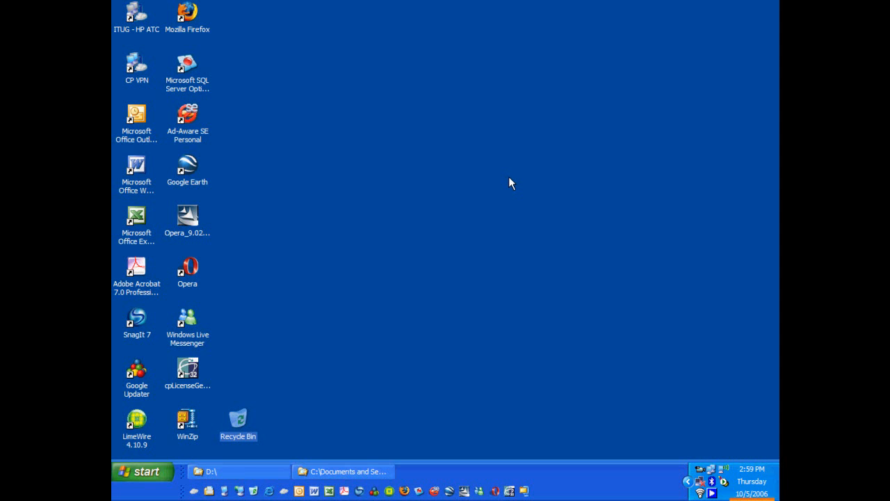
Launch webstation.exe from the install\webstation folder of D:\22_version_1_3_BN926_Release
click(234, 473)
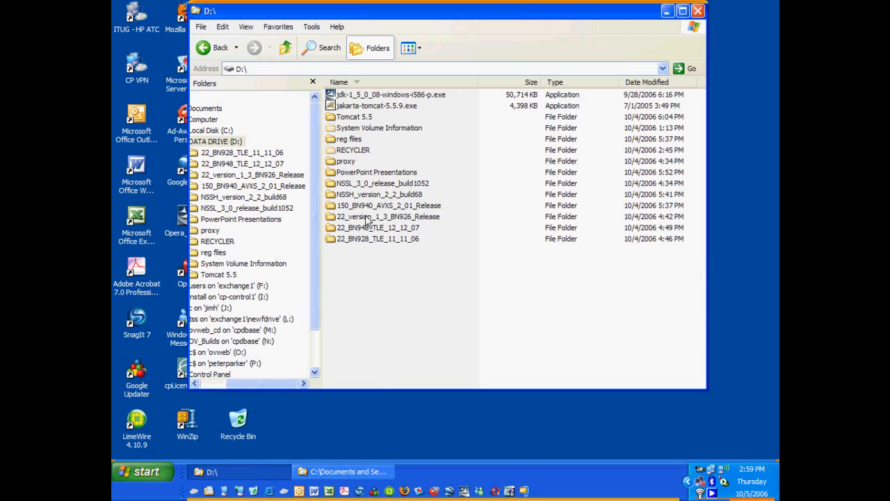
double_click(408, 217)
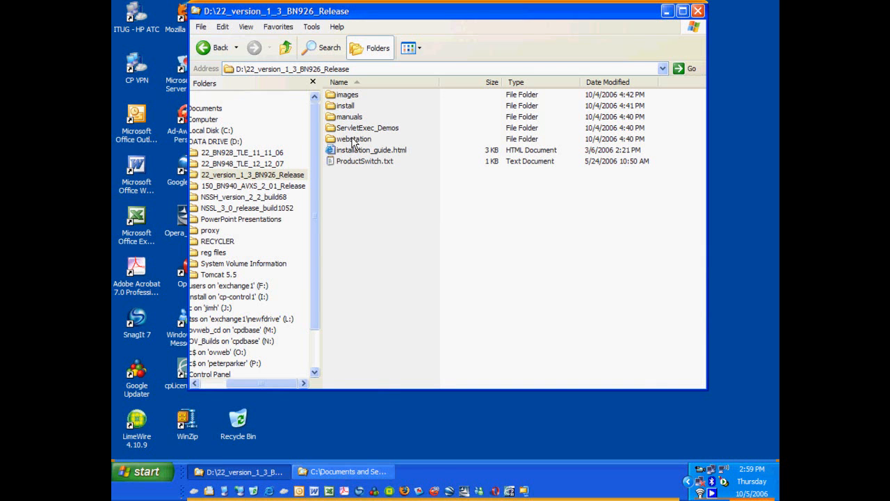
double_click(331, 109)
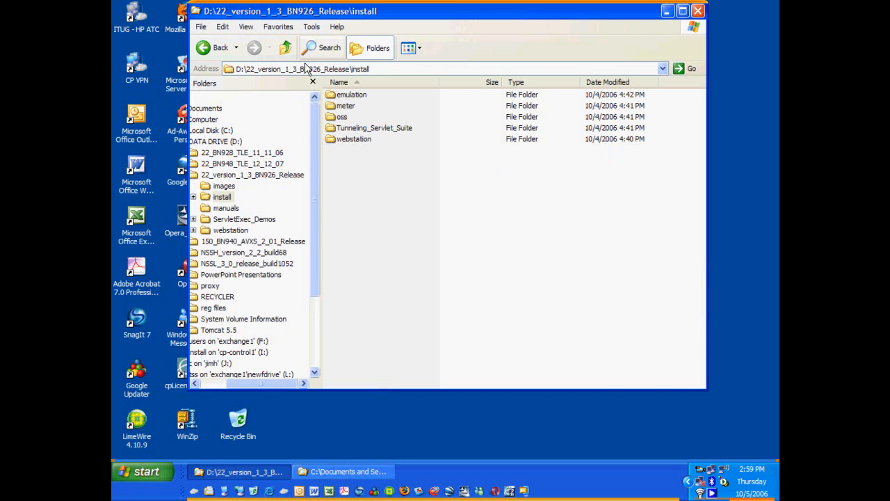
double_click(351, 141)
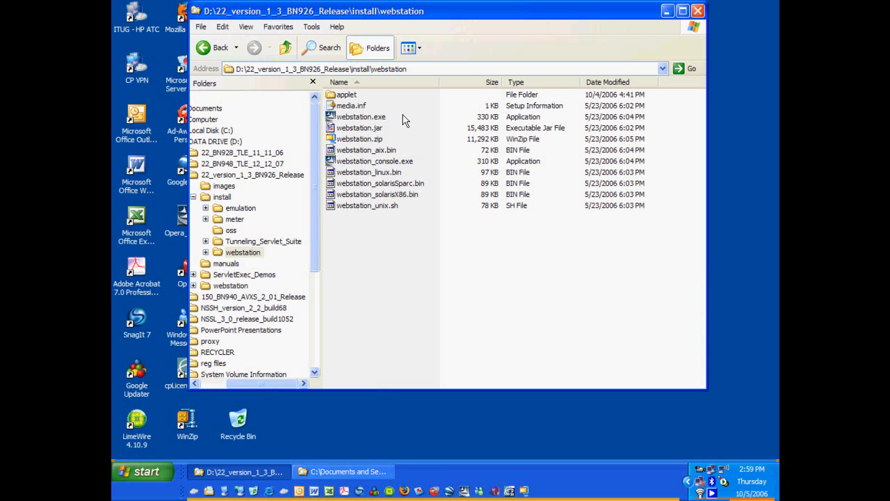
double_click(360, 119)
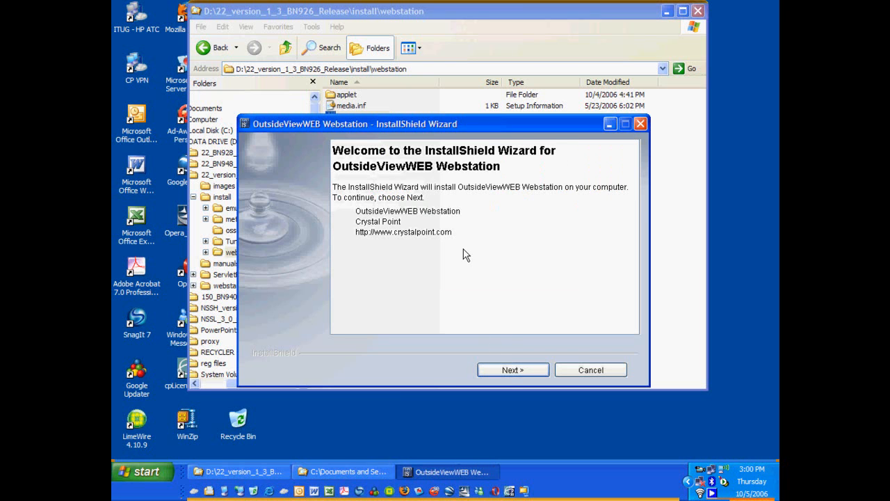
Proceed past the installer's introductory pages and set the installation directory to D:\Webstation
click(512, 371)
click(379, 311)
click(511, 373)
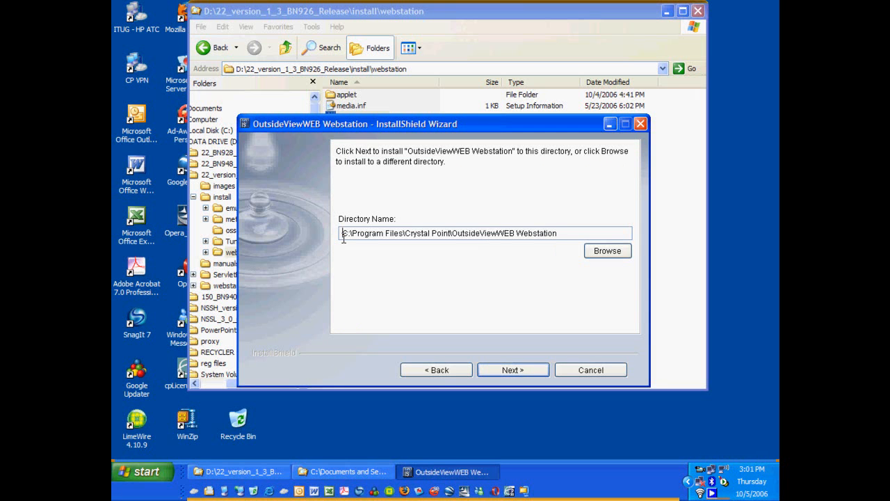
text(D:)
key(Delete)
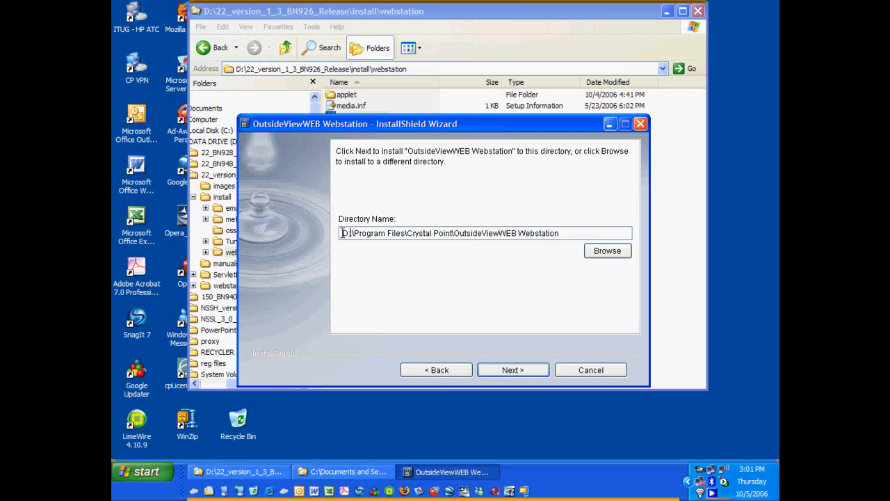
key(Delete)
key(Delete)
key(Delete)
key(Delete)
key(Delete)
key(Delete)
key(Delete)
key(Delete)
key(Delete)
key(Delete)
key(Delete)
key(Delete)
key(Delete)
key(Delete)
key(Delete)
key(Delete)
key(Delete)
key(Delete)
key(Delete)
key(Delete)
key(Delete)
key(Delete)
key(Delete)
key(Delete)
key(Delete)
key(Delete)
key(Delete)
key(Delete)
key(Delete)
key(Delete)
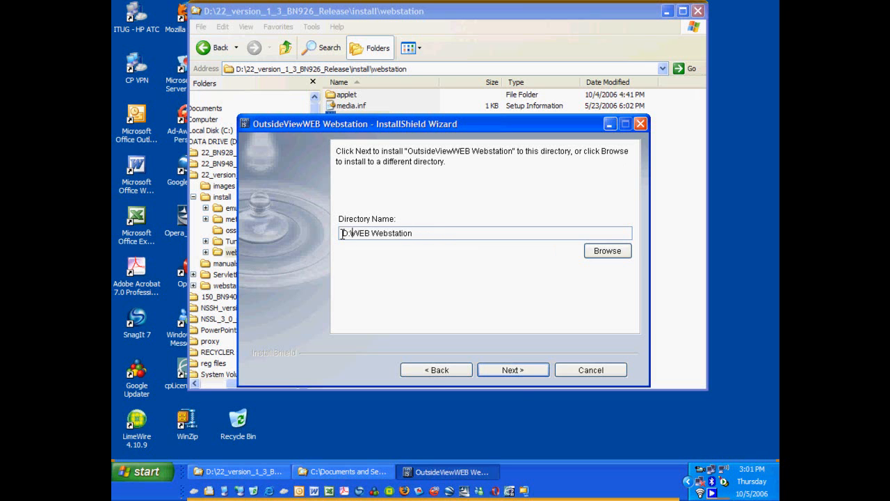
Install OutsideViewWEB Webstation with the chosen settings and exit the wizard
click(509, 370)
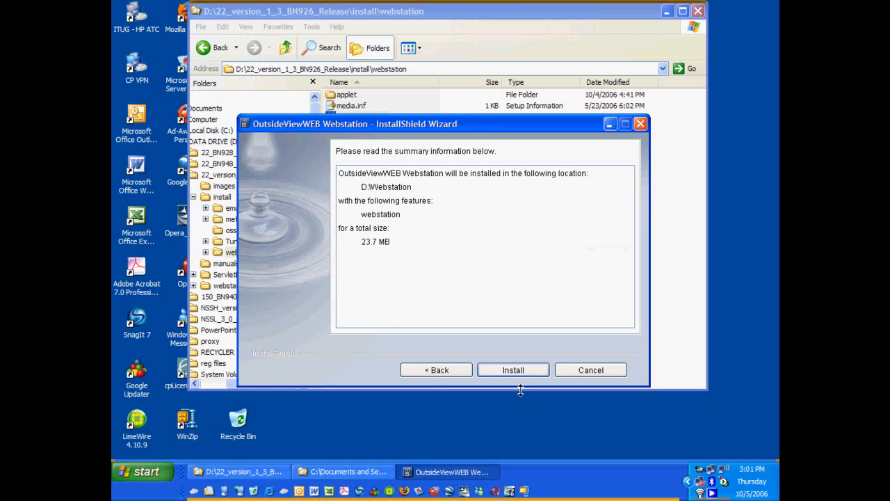
click(513, 370)
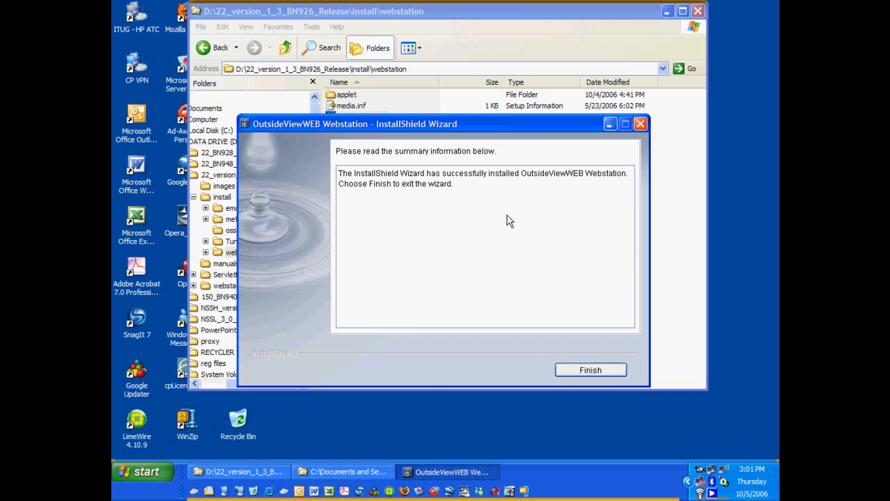
click(588, 370)
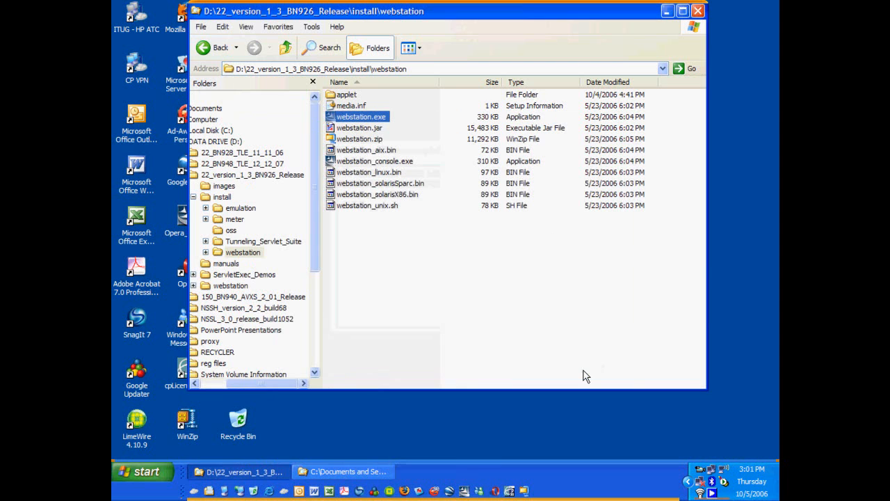
Open the newly installed Administrative Webstation from the OutsideViewWEB Webstation program group
click(146, 476)
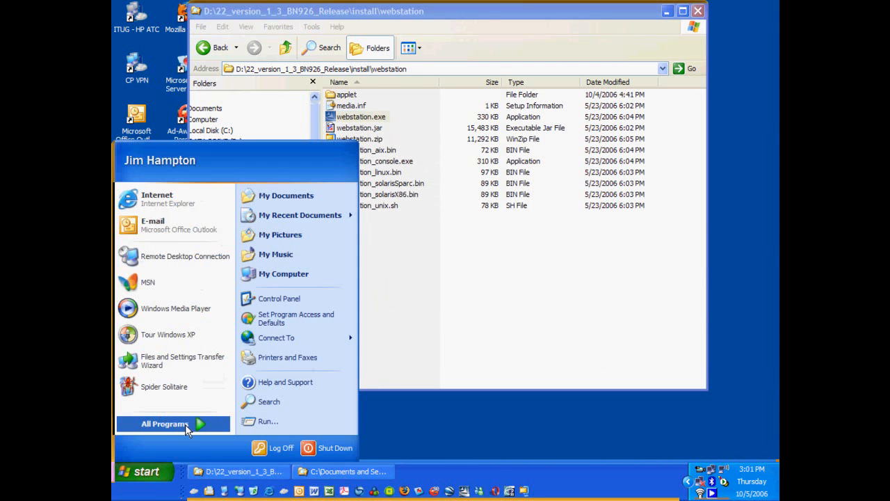
click(185, 425)
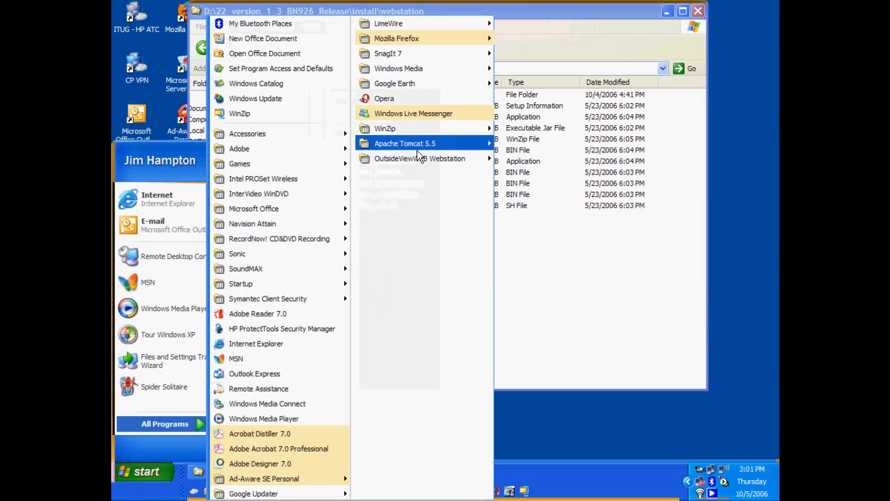
mouse_move(417, 160)
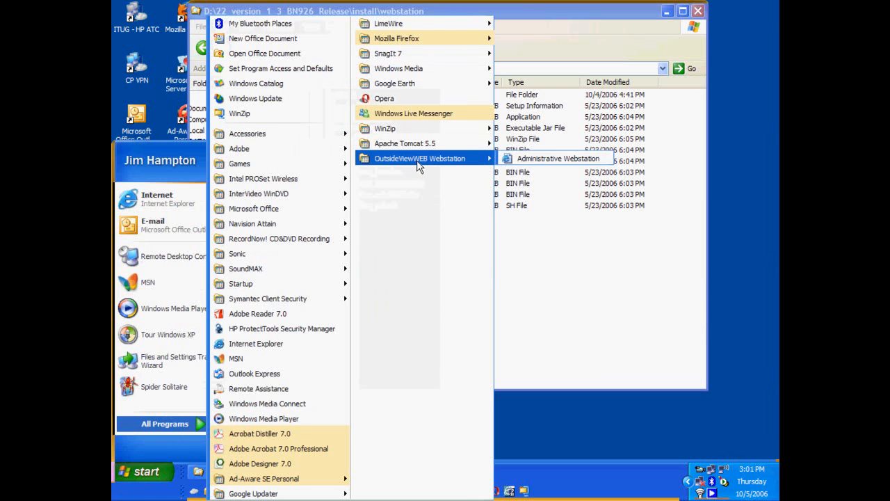
click(543, 159)
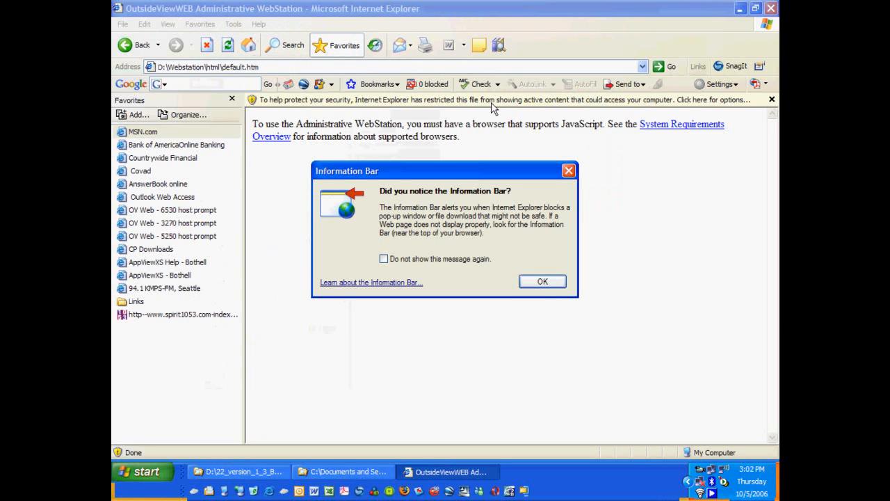
Dismiss the Information Bar notice and allow the blocked content on the Administrative WebStation page
click(543, 283)
click(510, 99)
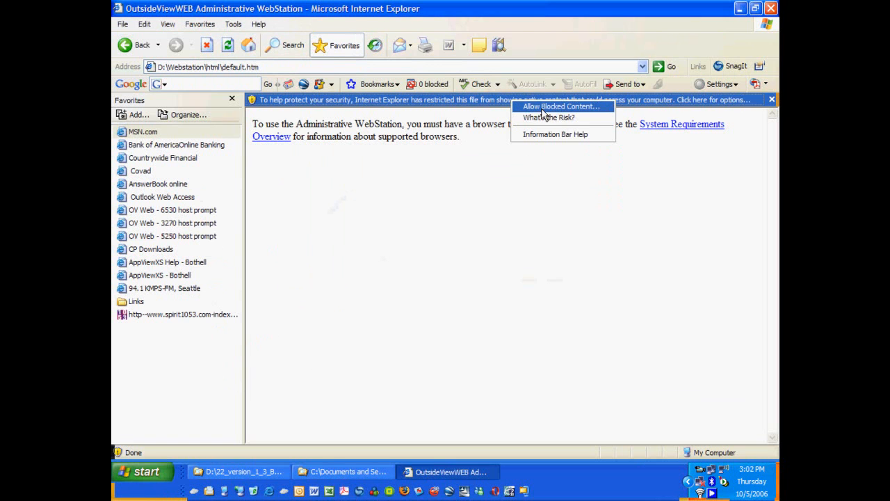
click(546, 106)
click(420, 280)
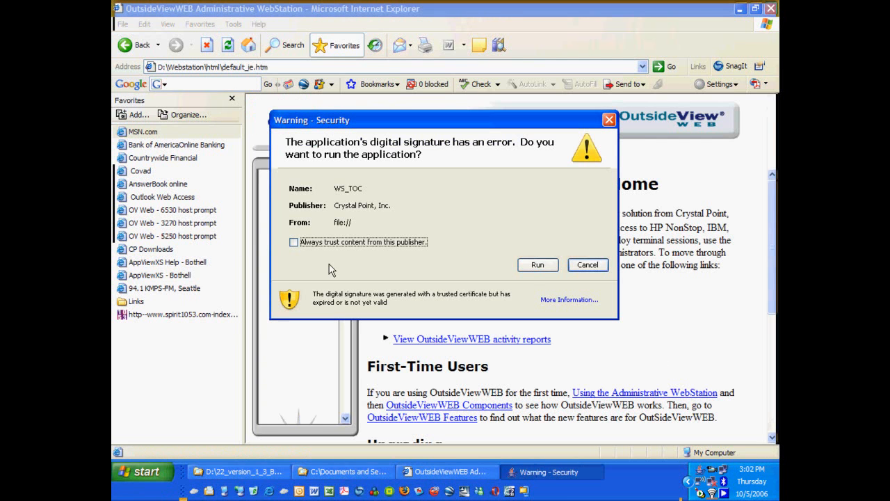
Run the WS_TOC applet with content from Crystal Point, Inc. always trusted, and hide the browser's Favorites list
click(293, 242)
click(538, 264)
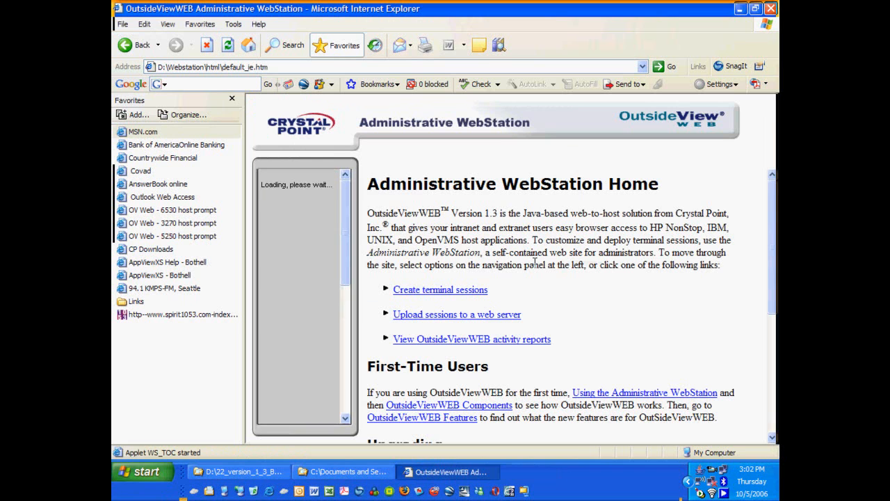
click(232, 100)
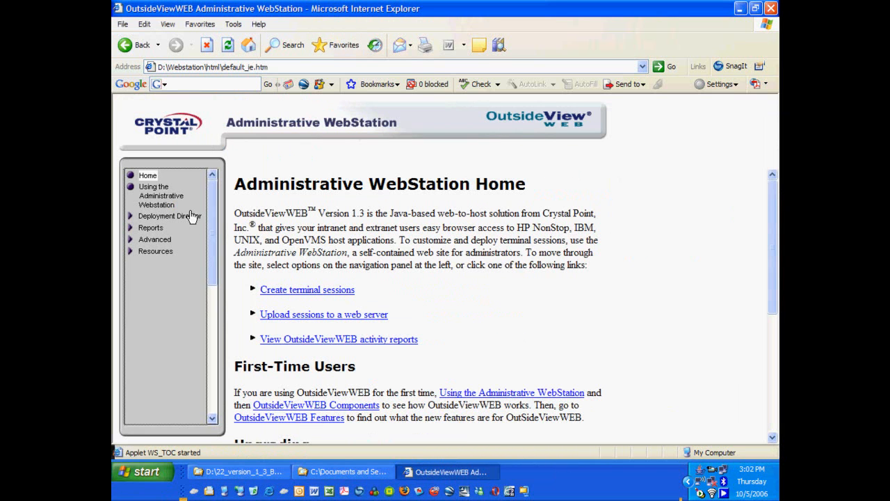
Create a NonStop 6530 terminal session named 6530plain in the Deployment Director, without tunneling
click(132, 219)
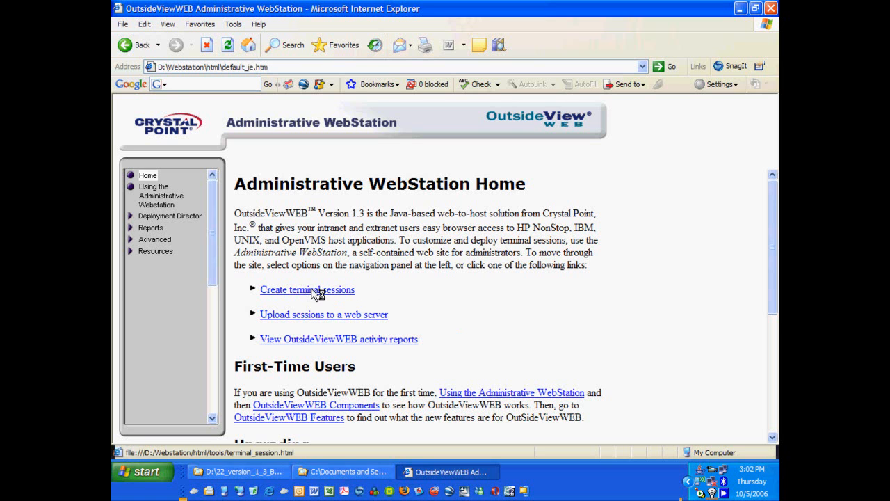
click(310, 289)
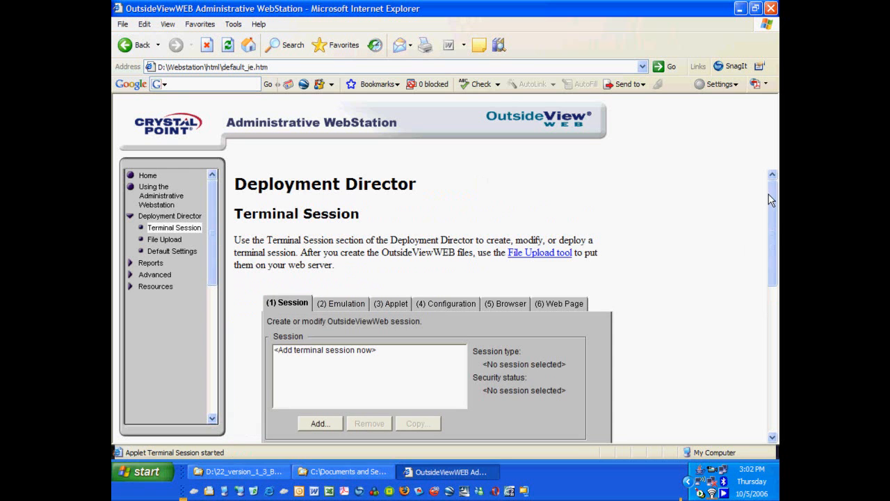
scroll(696, 265, down, 2)
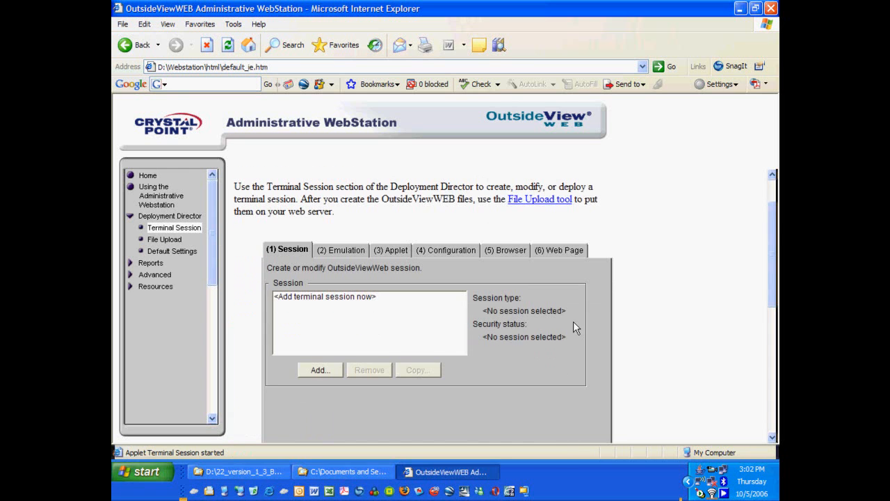
click(325, 369)
text(6530plain)
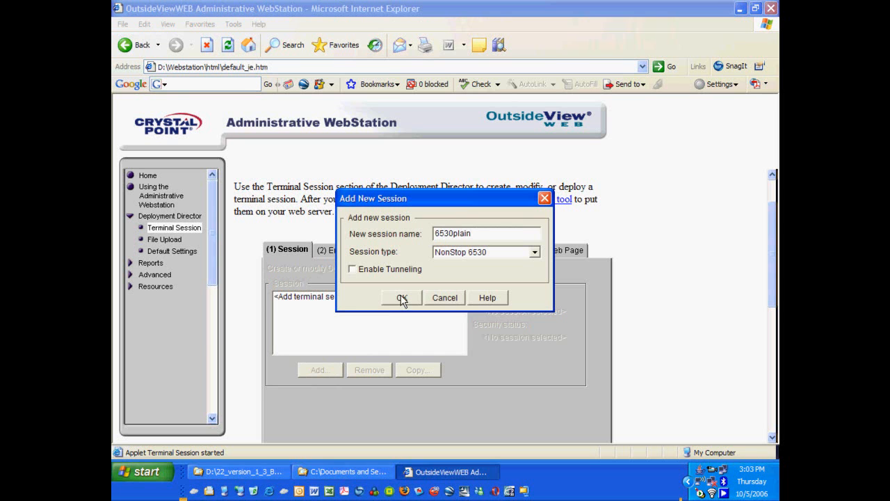
click(402, 299)
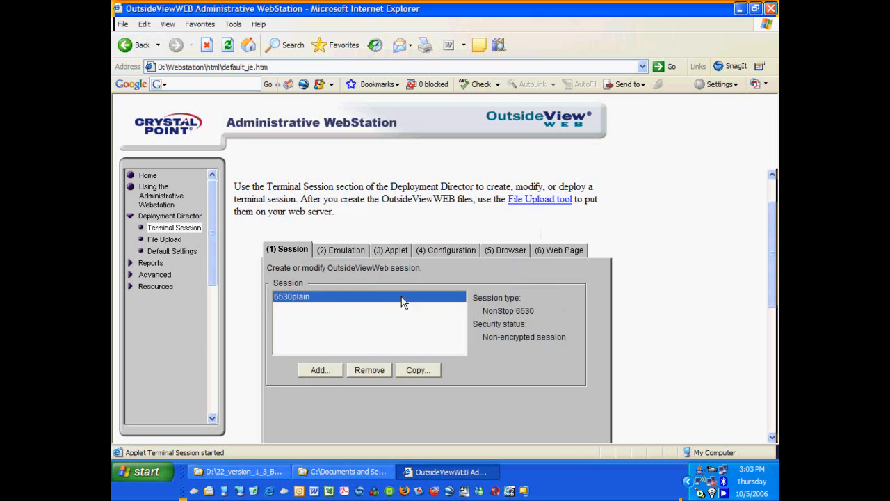
Set the session's emulation host name to s72k.cp.crystalpoint.com and its service to tacl
click(342, 252)
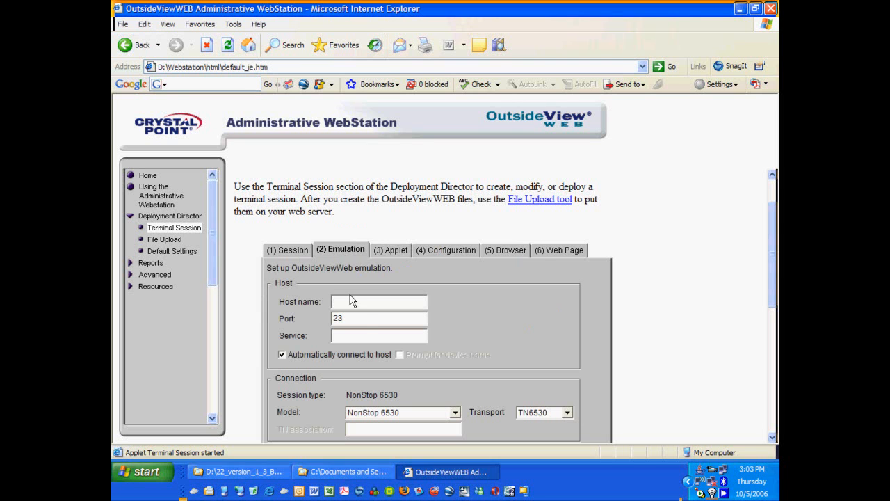
click(361, 301)
text(s72k)
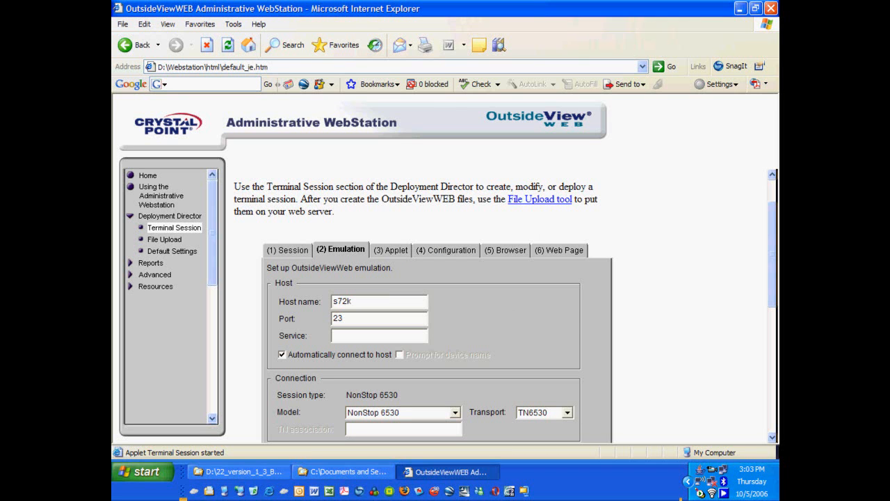
text(.cp.crystalpoint.com)
click(357, 335)
text(tacl)
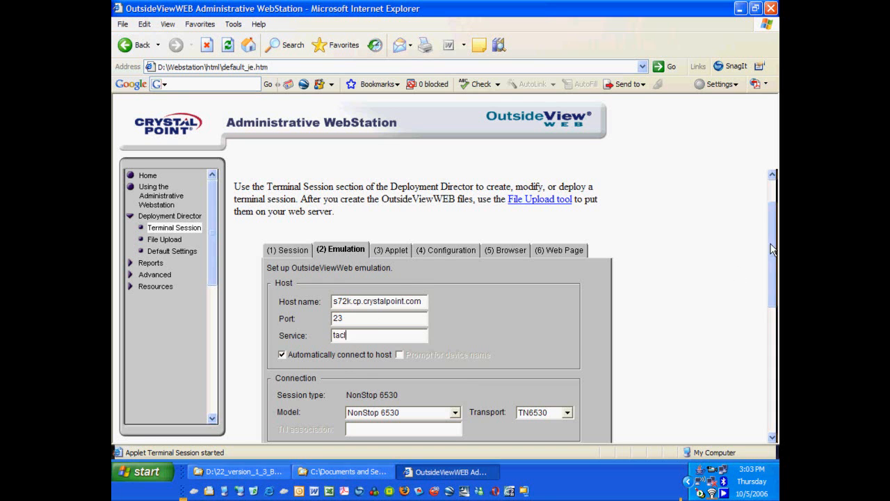
Set the applet to display in its own window titled 6530plain, with the user menu level set to Administrator
scroll(472, 267, down, 1)
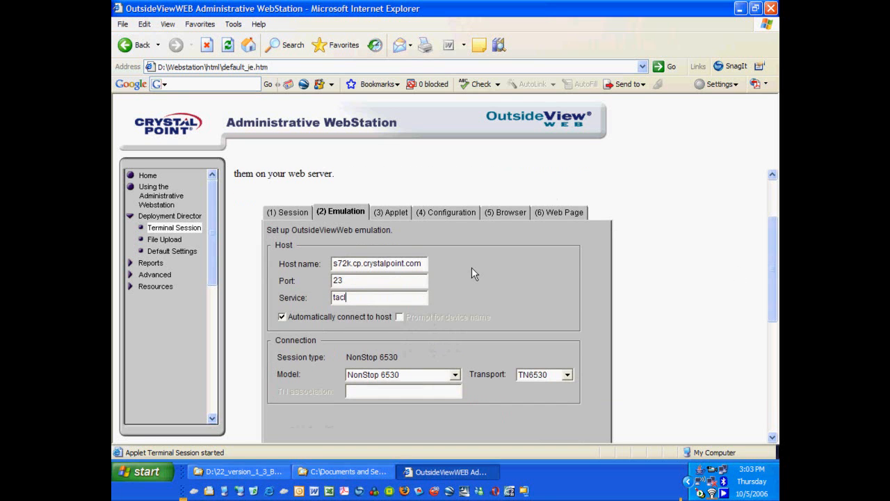
click(386, 218)
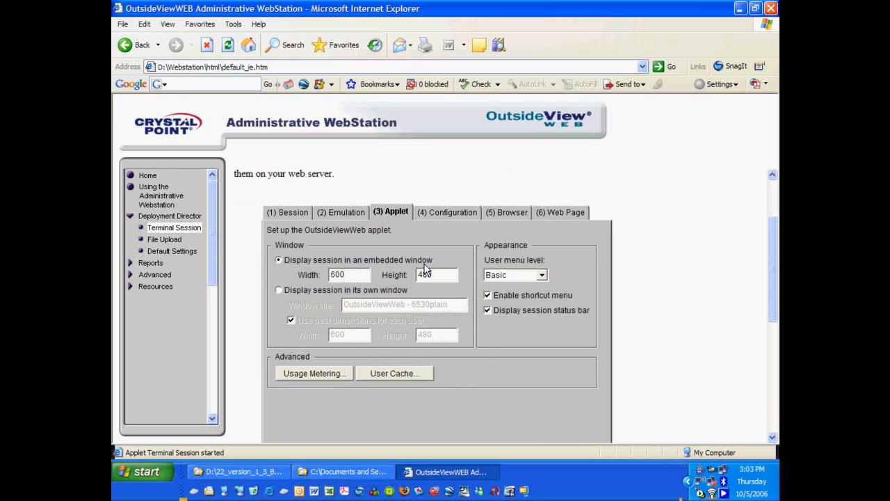
click(278, 290)
drag(416, 304, 313, 304)
key(BackSpace)
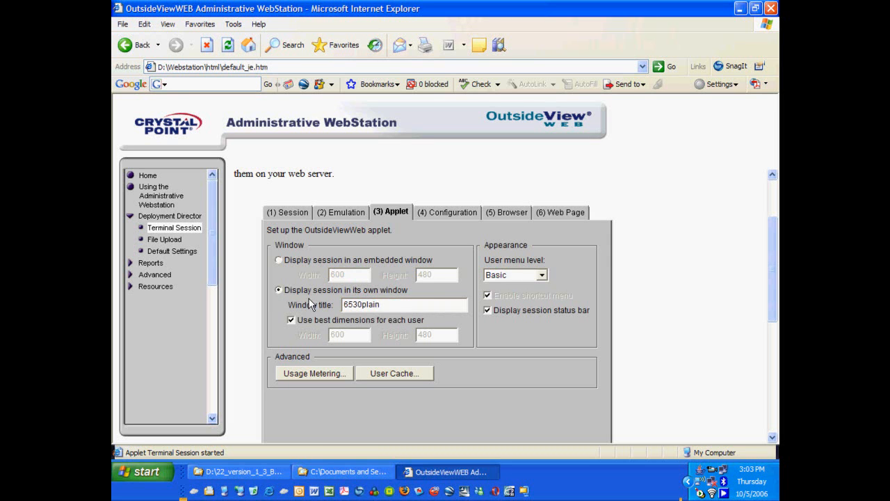
click(539, 276)
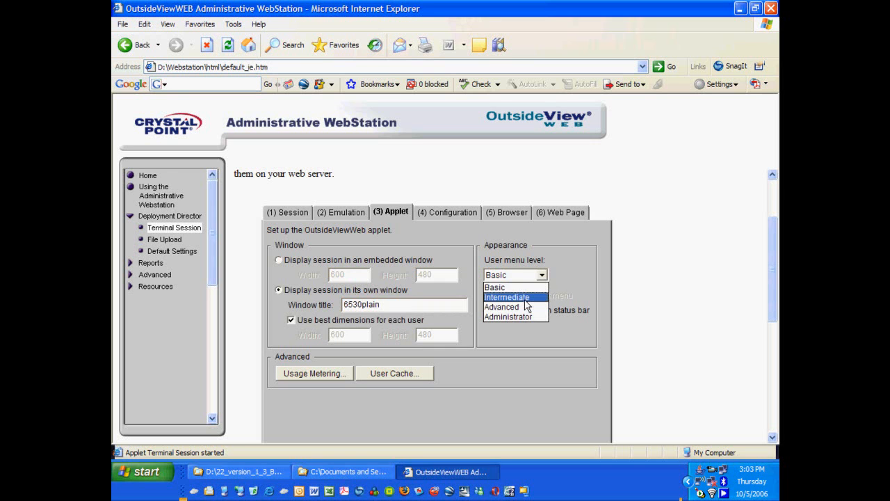
click(507, 316)
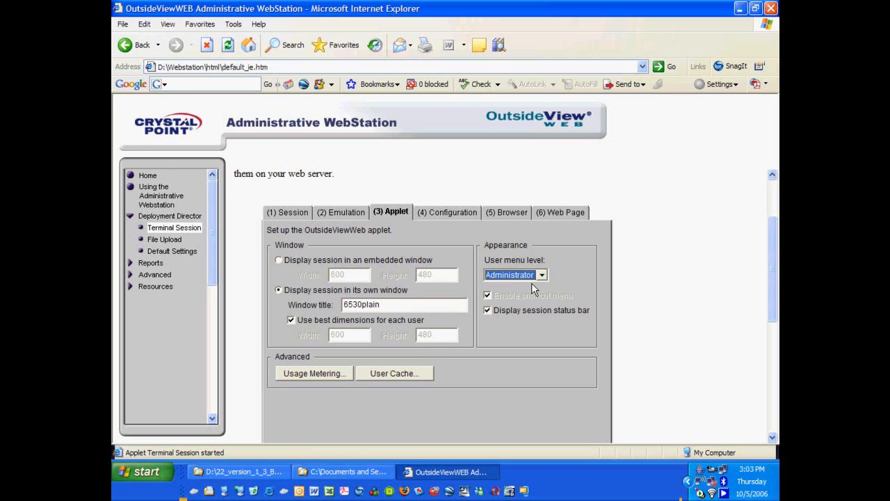
Open the 6530plain session for configuration and allow users to save preferences for all listed categories
click(449, 214)
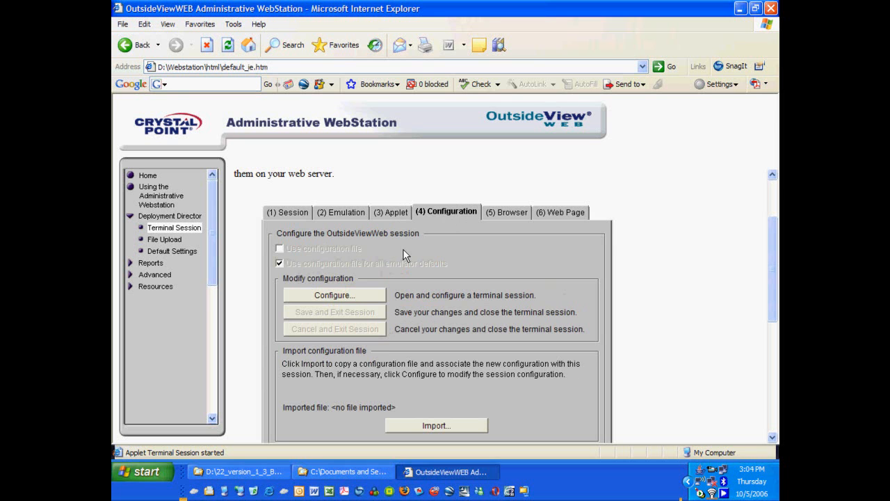
click(328, 296)
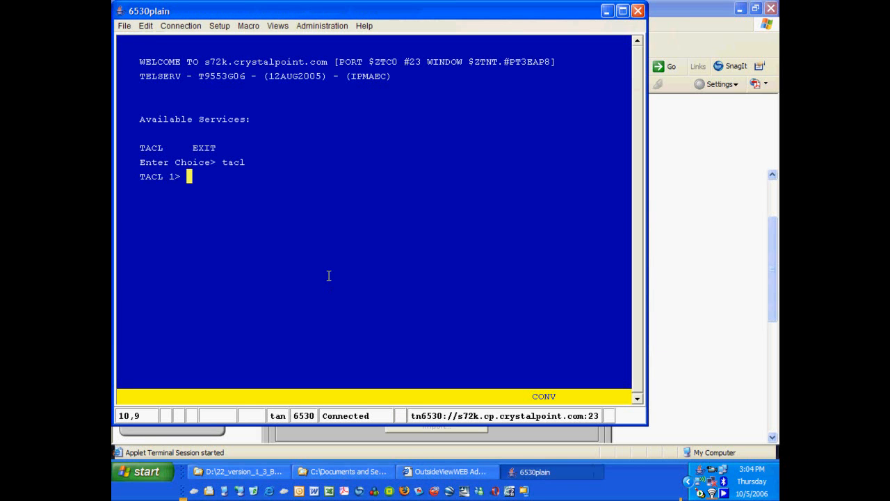
click(331, 31)
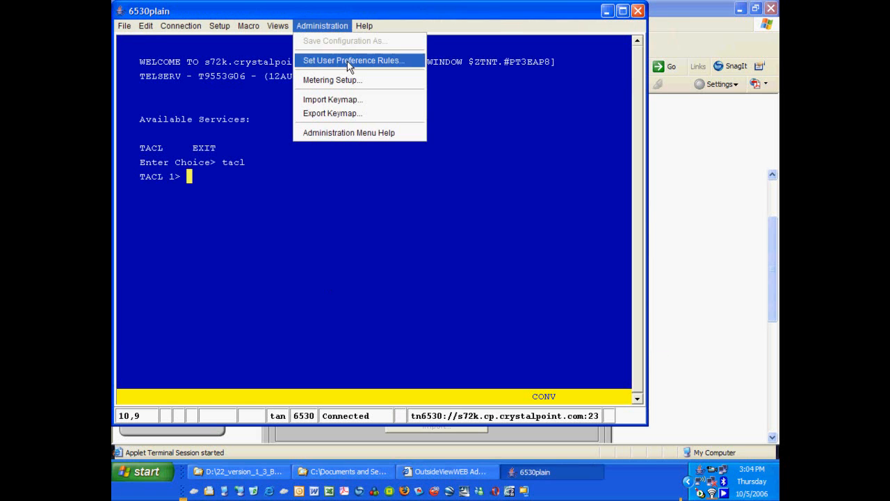
click(342, 60)
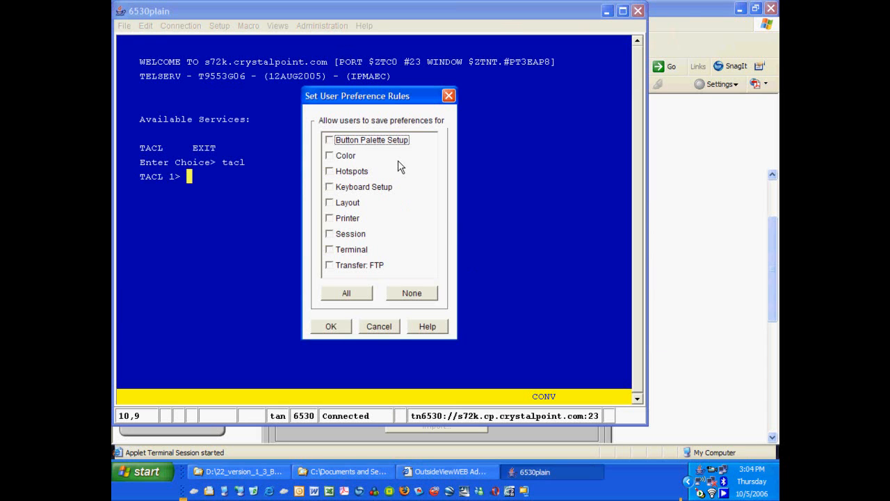
click(329, 156)
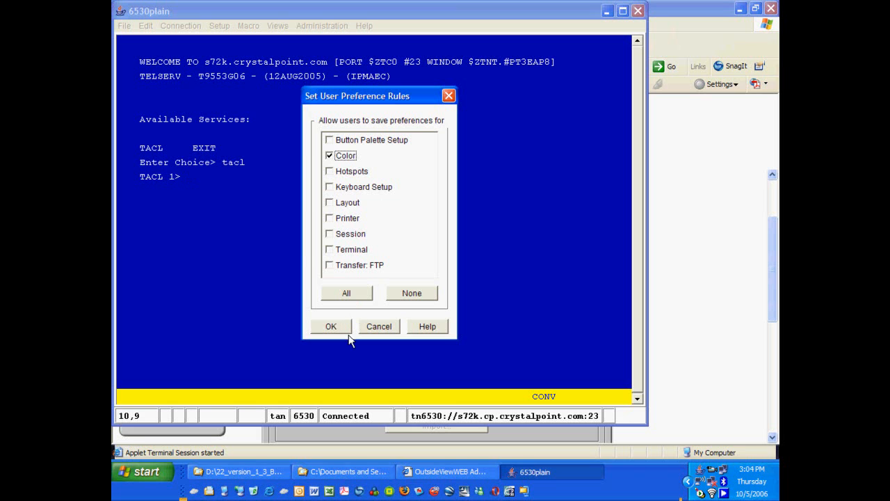
click(346, 294)
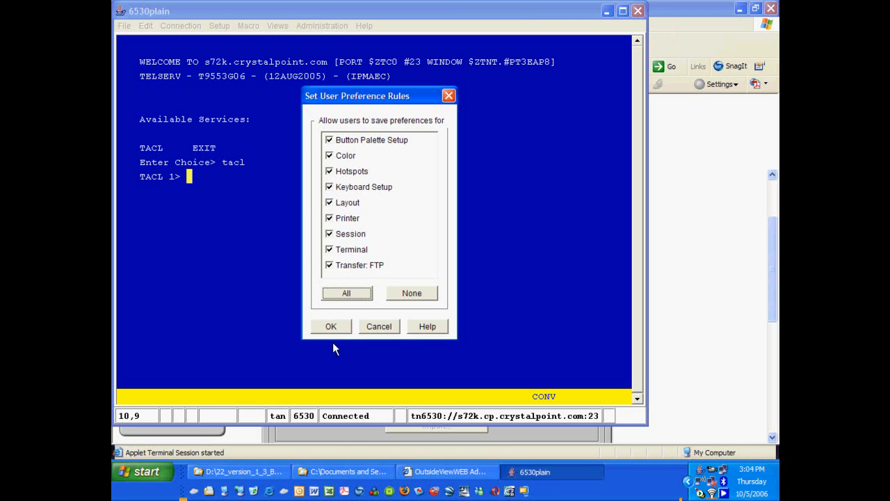
click(332, 327)
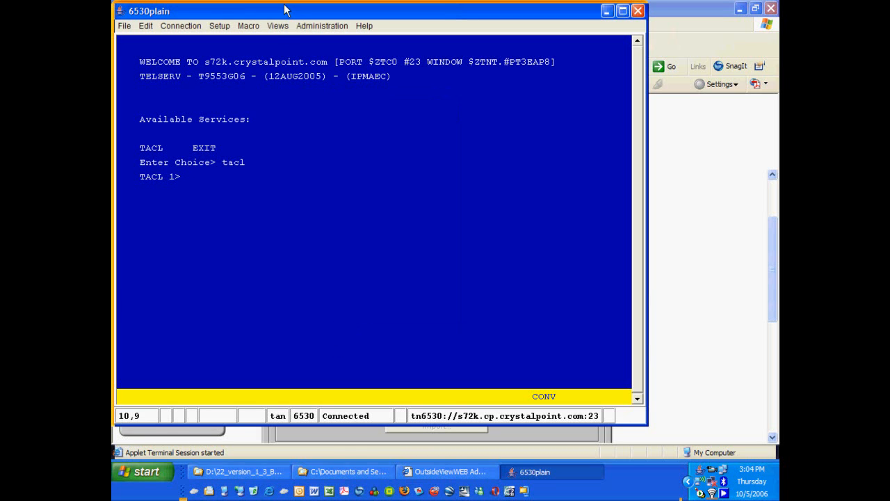
Show the toolbar and the terminal keyboard in the 6530plain session, and dock the keyboard inside the session window
click(278, 26)
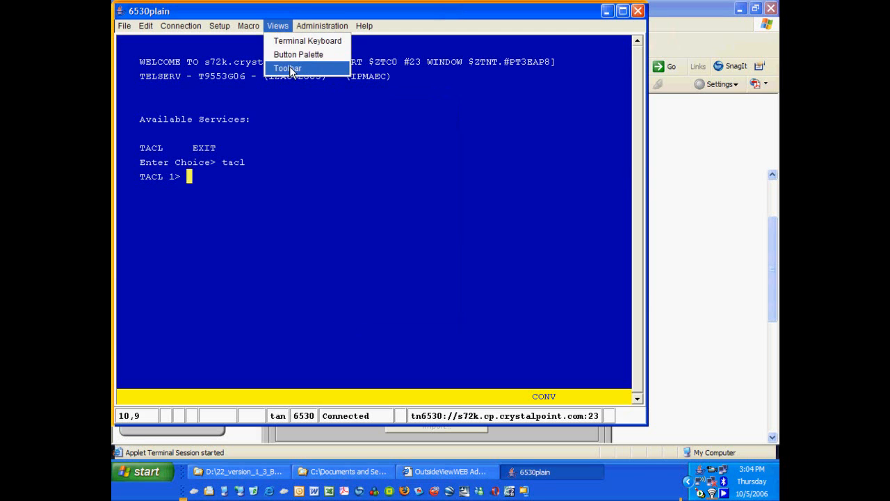
click(288, 68)
click(278, 26)
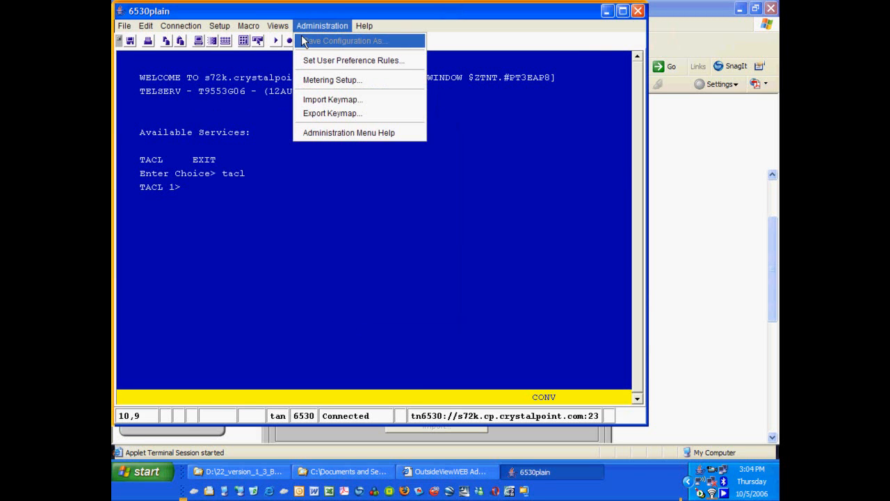
click(307, 41)
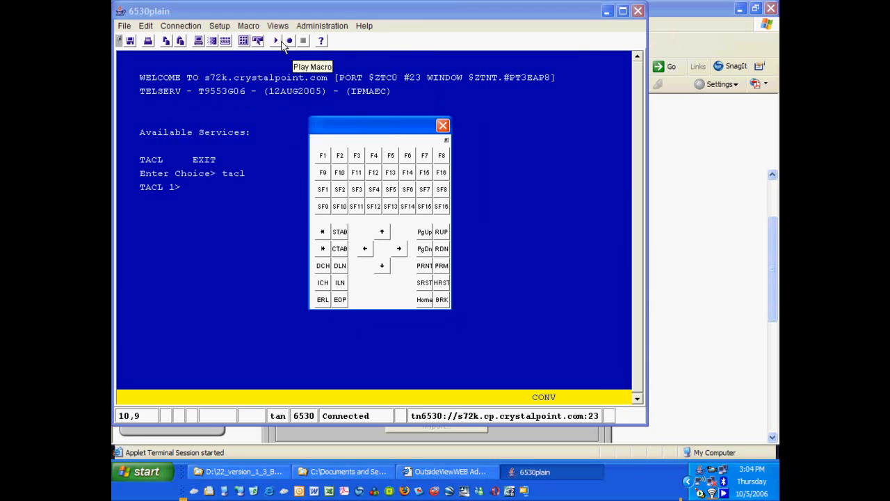
click(446, 139)
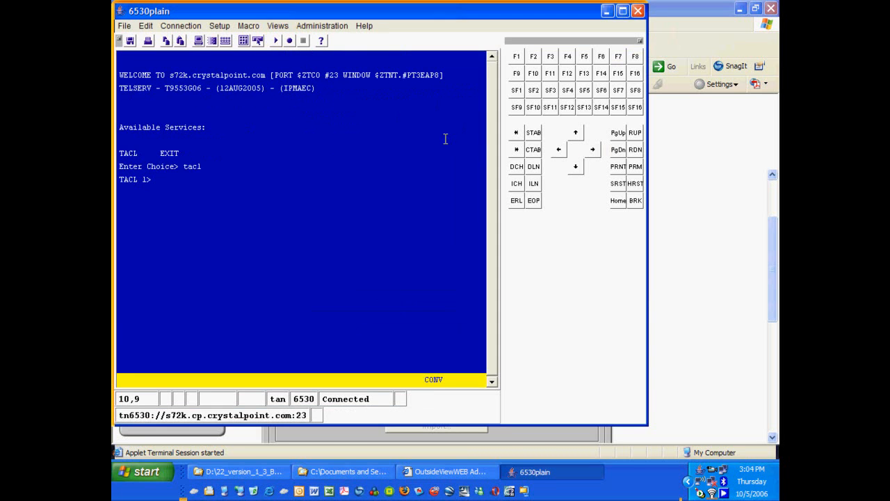
Invert the foreground and background colors of the Plain attribute in the session's color setup
click(219, 26)
click(227, 60)
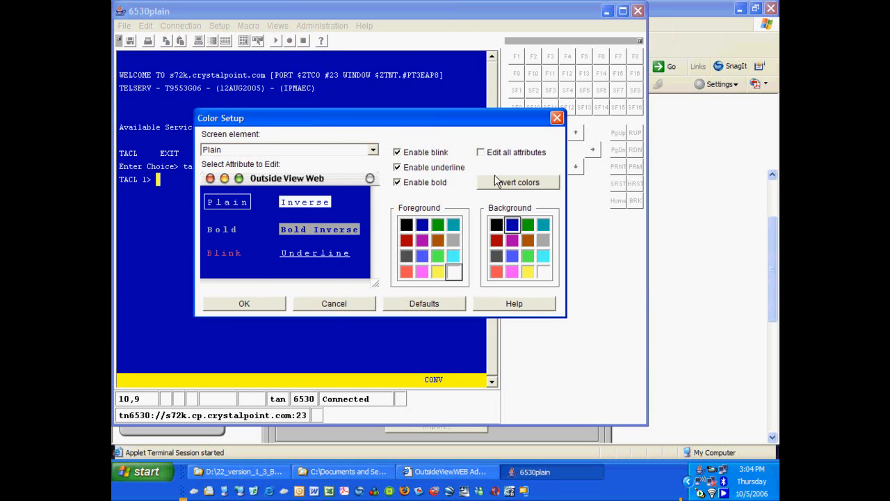
click(512, 181)
click(271, 305)
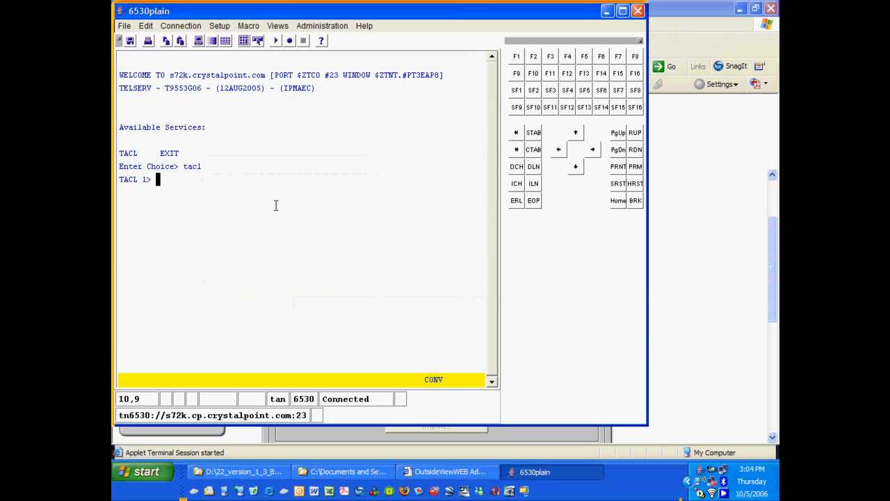
Enlarge the 6530plain window, then save the configuration changes and exit the session from the Deployment Director
drag(647, 421, 739, 441)
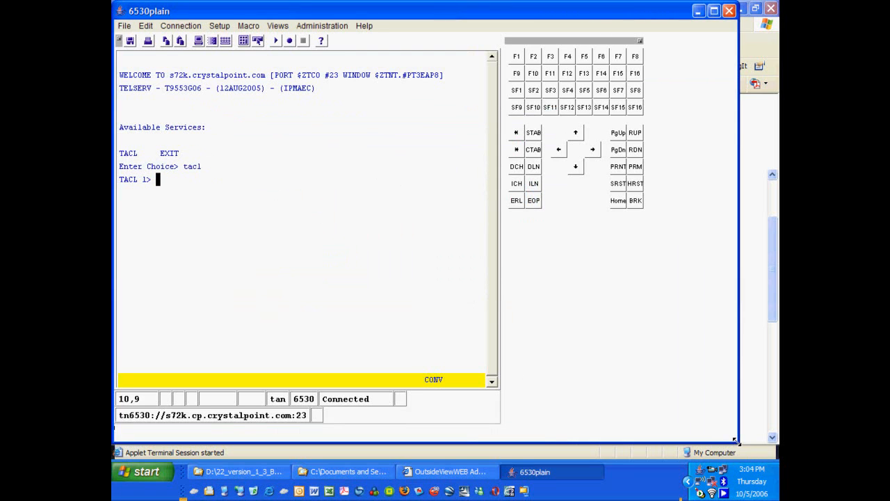
click(759, 370)
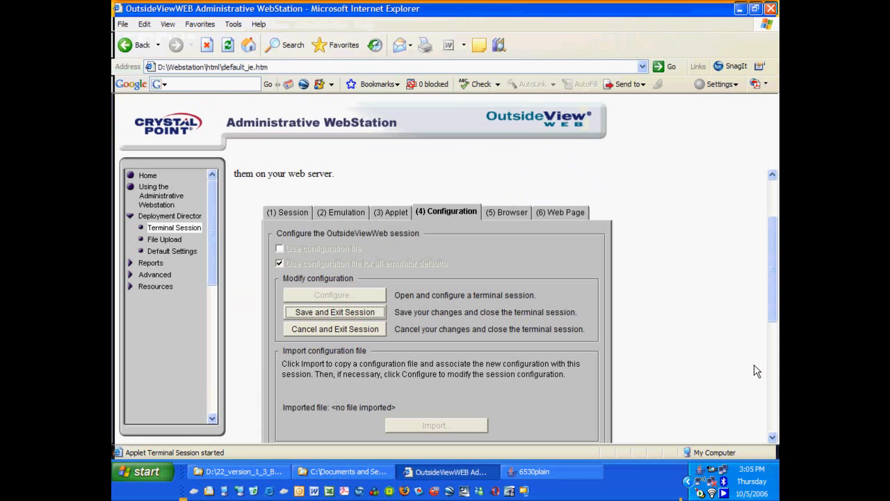
click(329, 314)
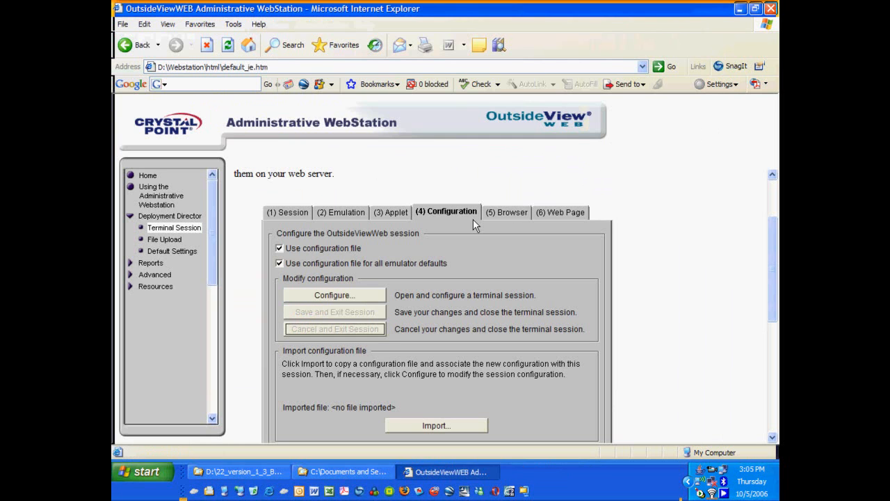
Enable the Java Plug-in for Netscape 6.2+ and Firefox 1.5+ in the session's browser settings
click(513, 212)
click(413, 283)
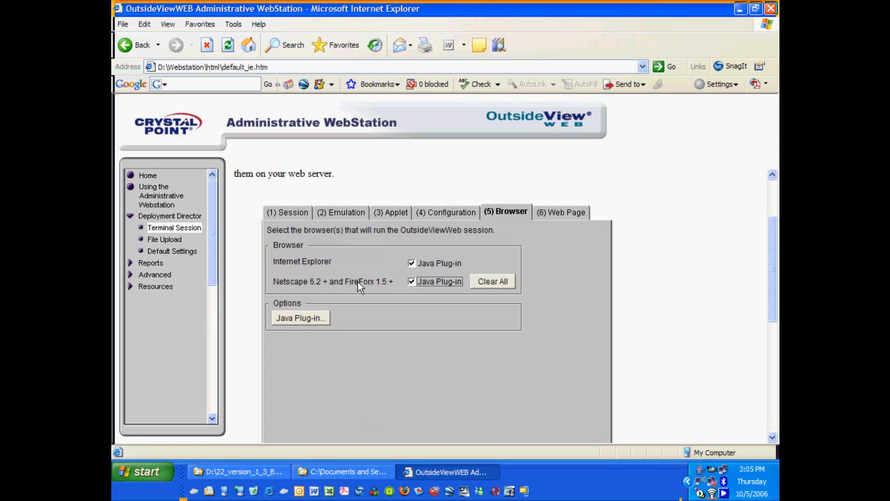
Save the 6530plain terminal session web page and the Deployment Director sessions, acknowledging both messages
click(570, 215)
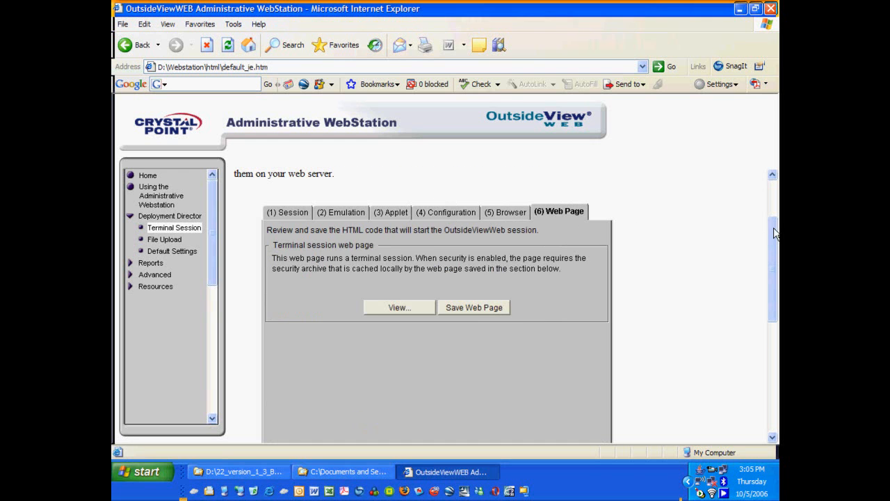
drag(774, 233, 773, 261)
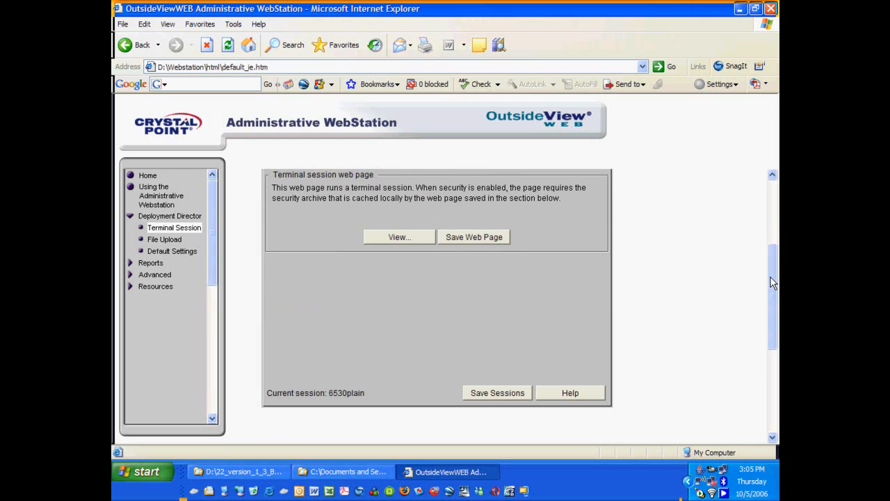
scroll(774, 282, up, 1)
click(487, 268)
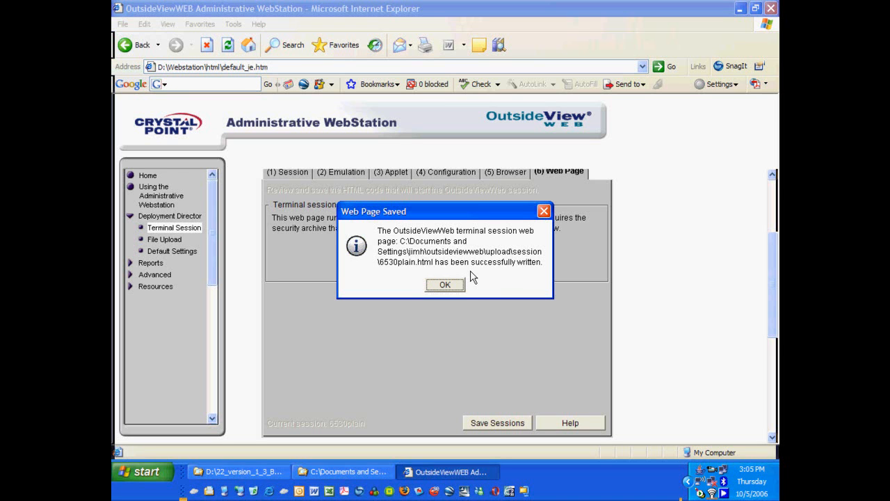
click(452, 285)
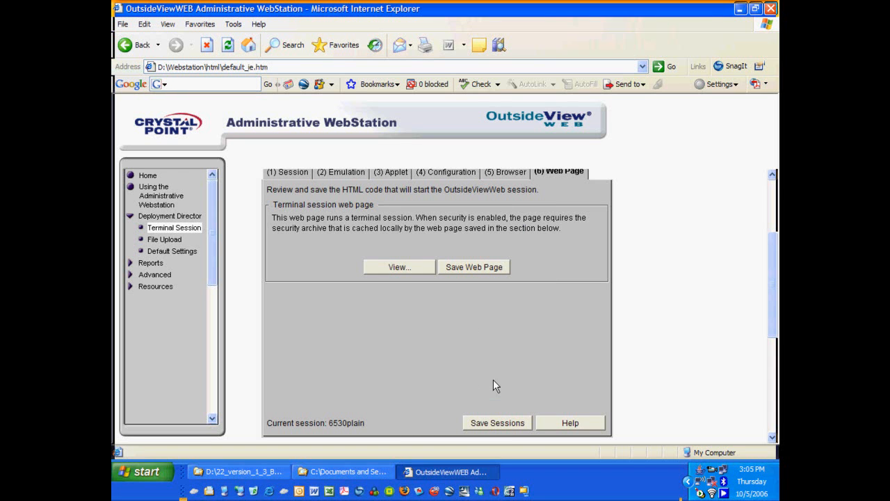
click(491, 425)
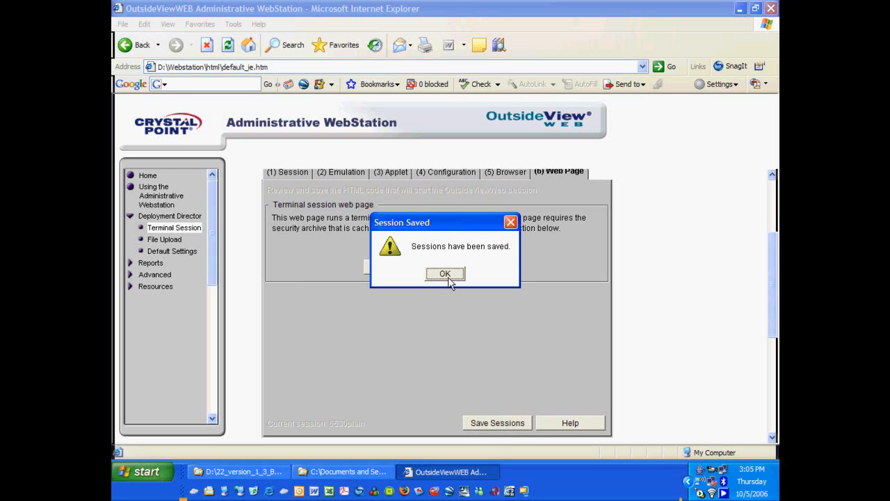
click(448, 275)
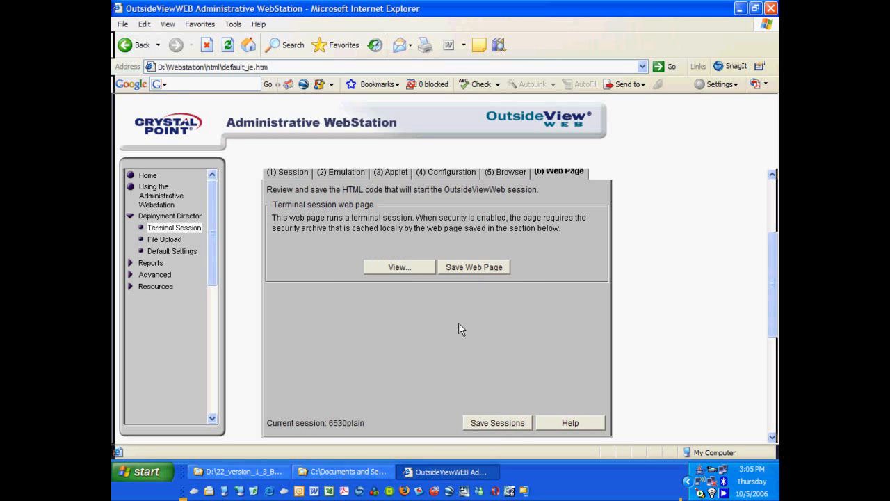